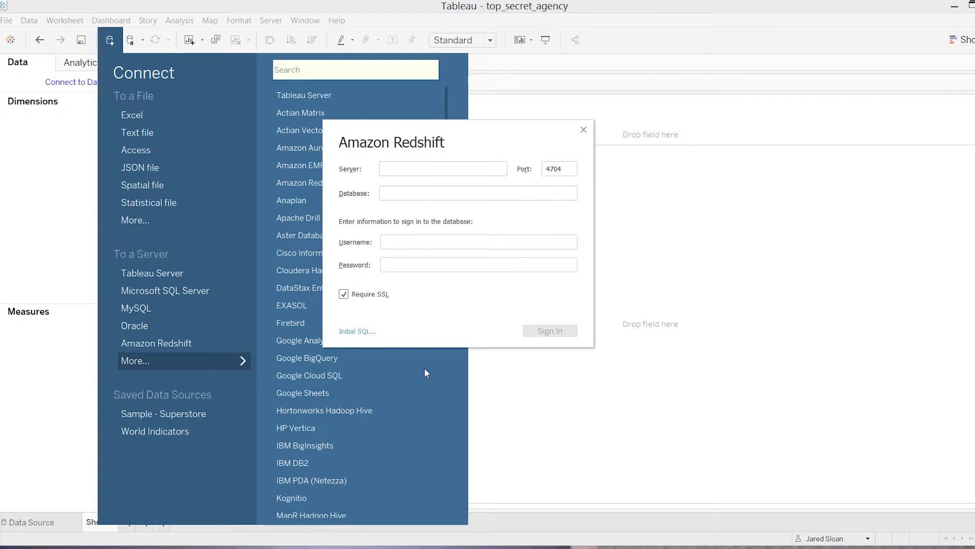
Step: Set the Amazon Redshift connection's database to top_secret and its server to top_secret.channelmix.com
click(412, 193)
text(top_secret.channelmix.com)
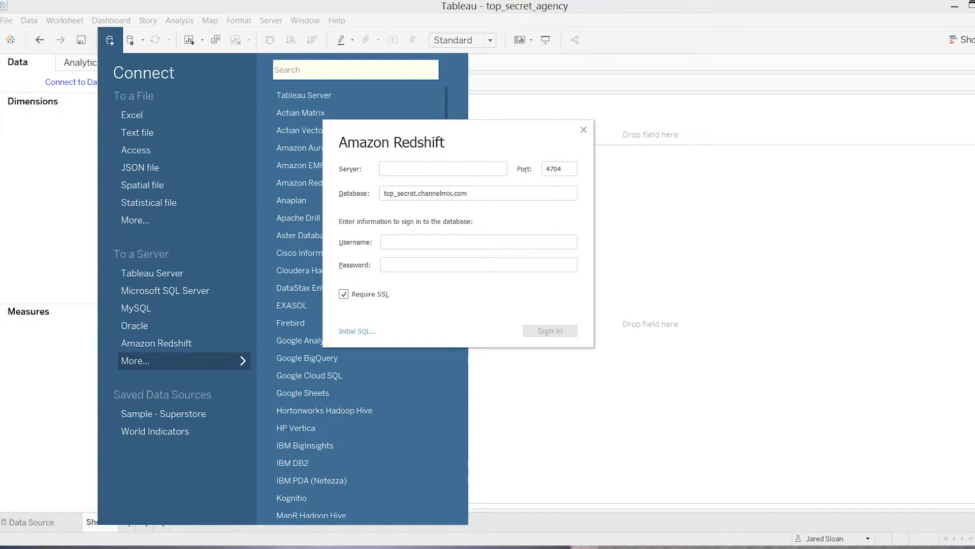
triple_click(490, 197)
text(top_secret)
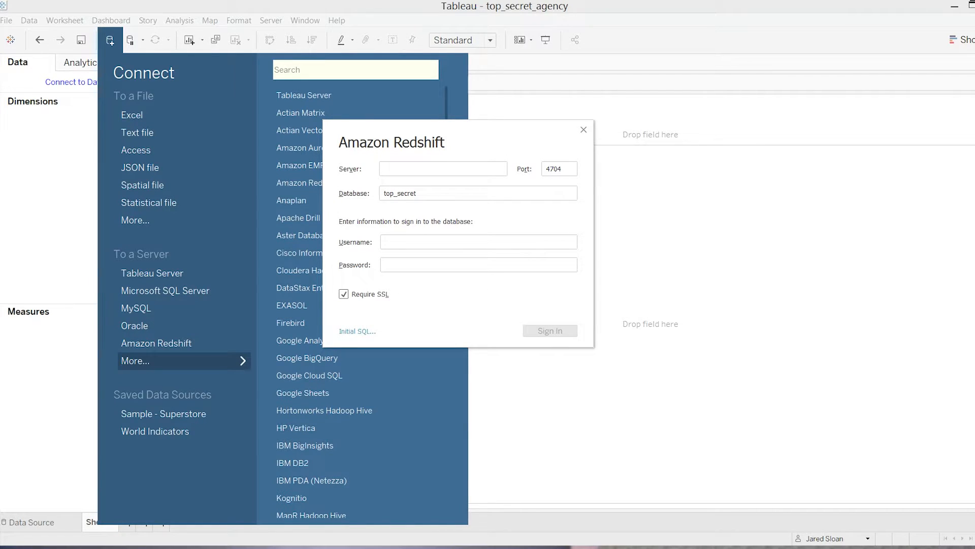
click(422, 170)
text(top_secret.channelmix.com)
key(Tab)
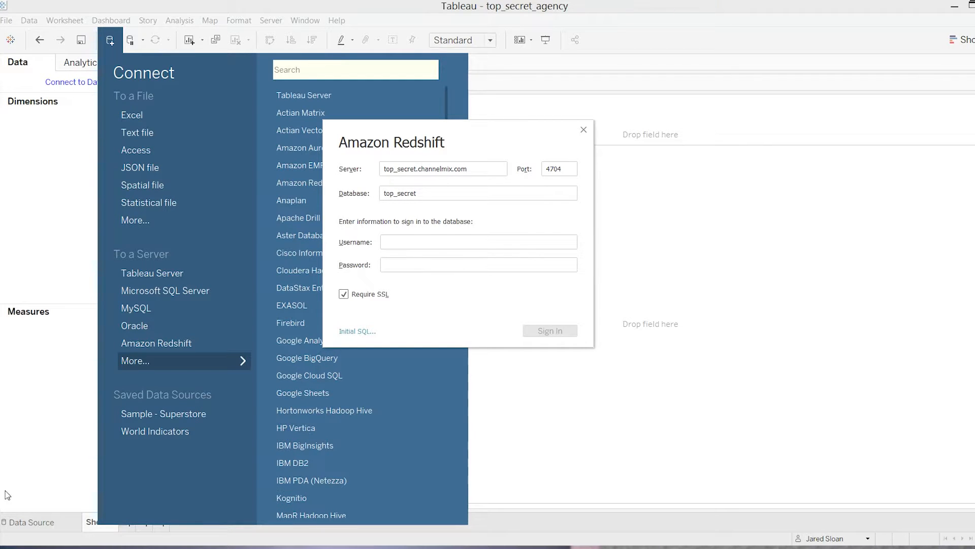
Step: Enter the username top_secret_reporting and the database password, and sign in to the Redshift server
text(top_secret_reporting)
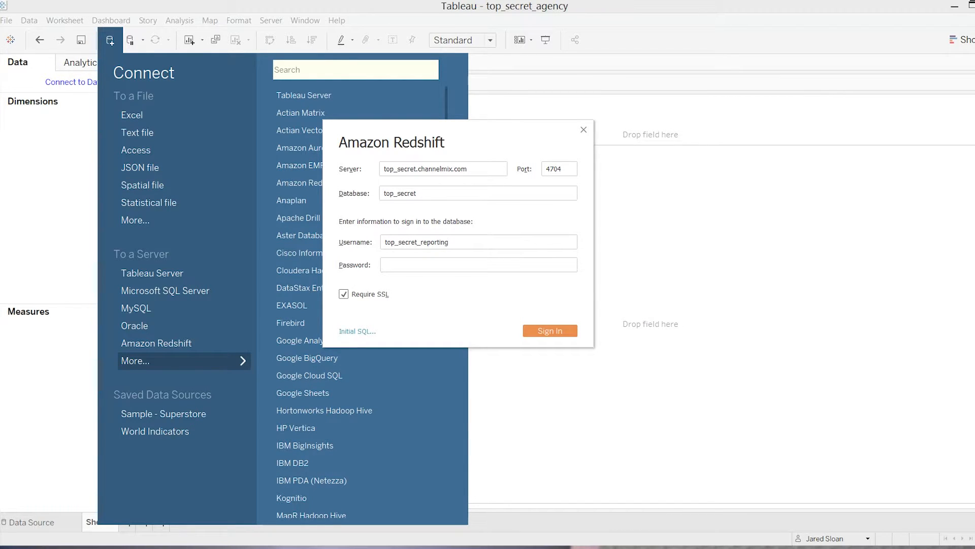
key(Tab)
key(ctrl+v)
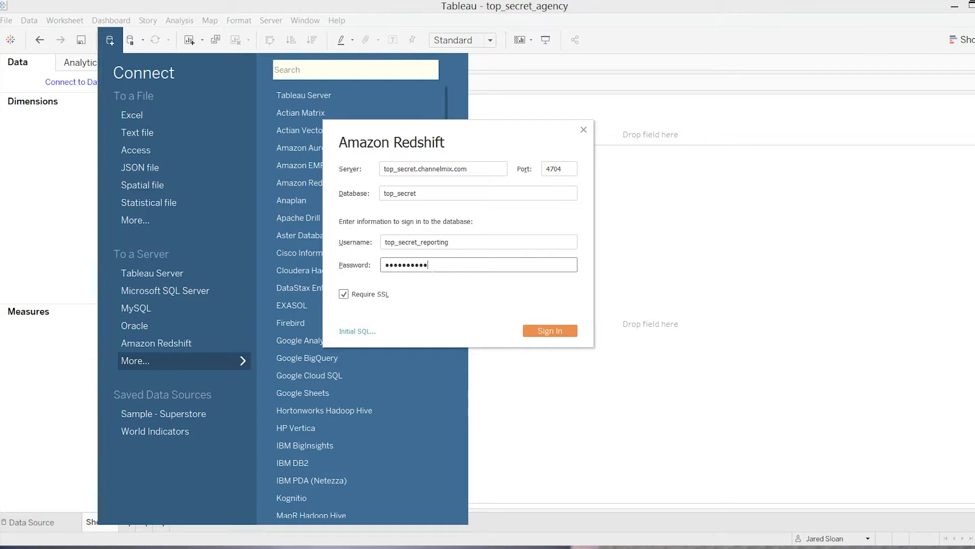
click(543, 331)
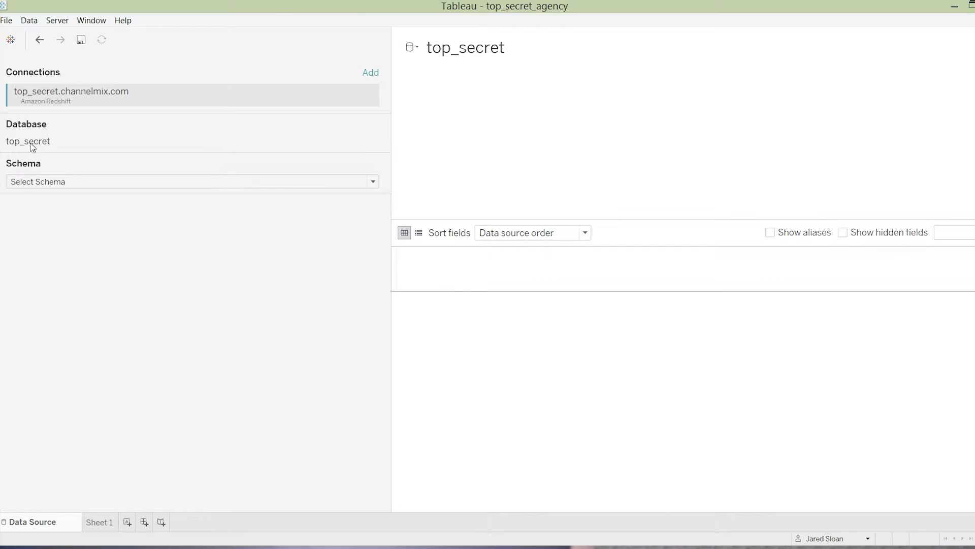
Step: Select the india_brand schema and filter its table list by "ga"
click(149, 183)
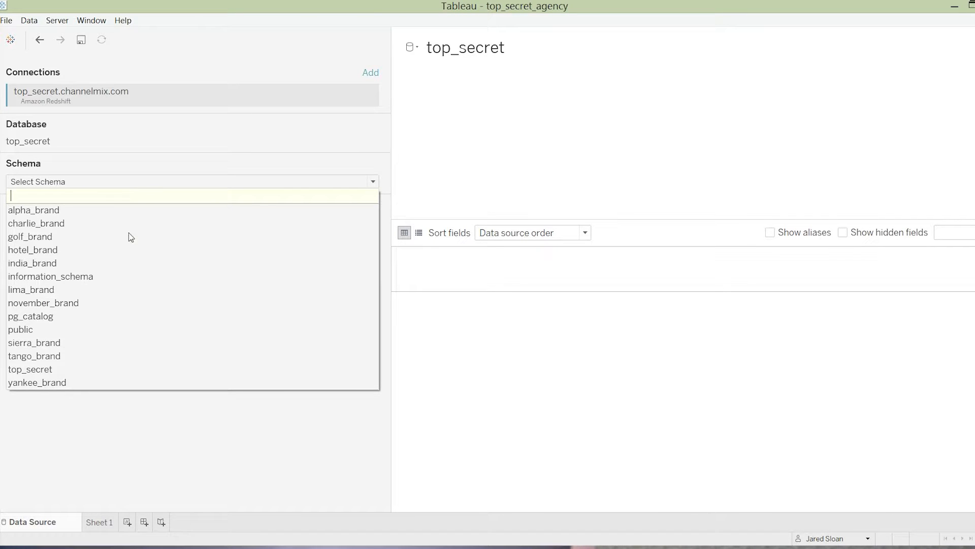
click(48, 268)
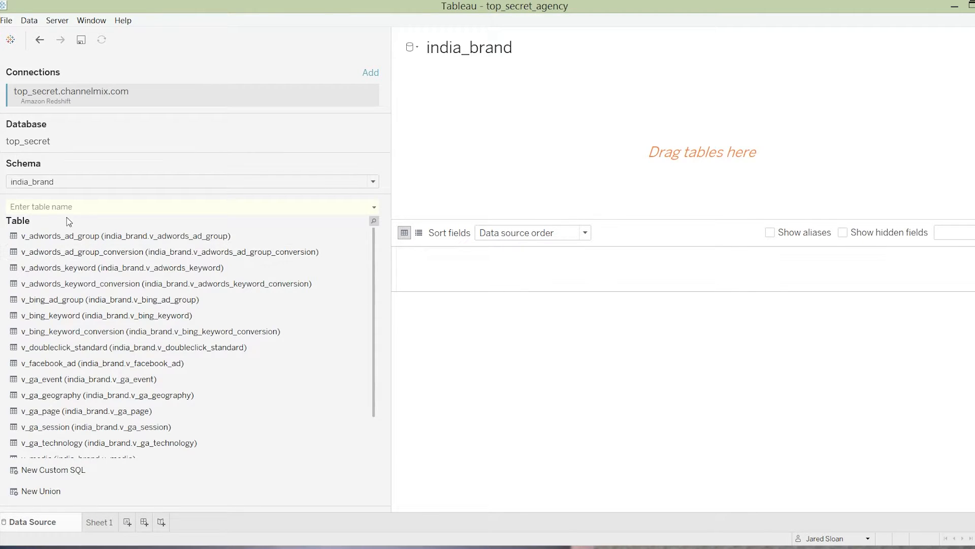
mouse_move(374, 253)
mouse_down()
mouse_move(371, 304)
mouse_move(373, 257)
mouse_up()
text(ga)
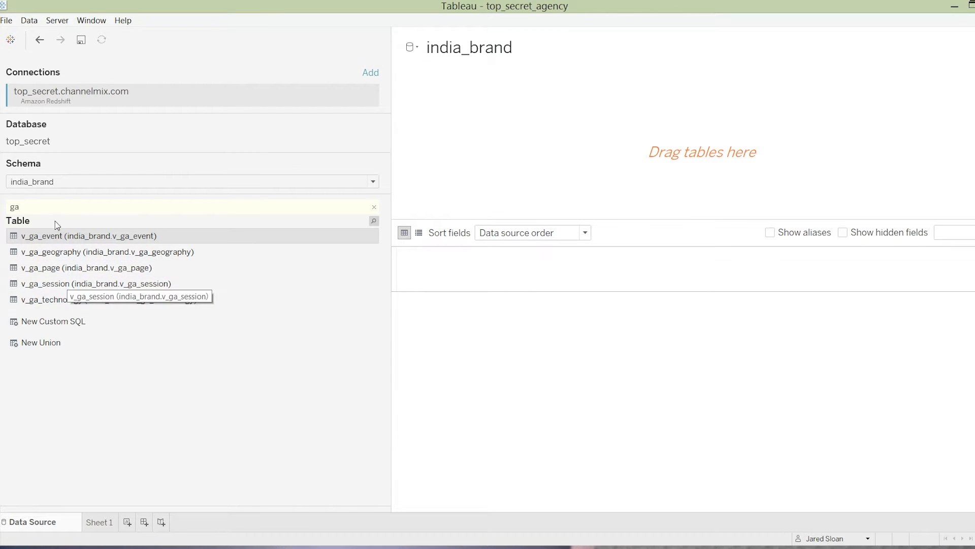
Step: Add the v_ga_session table to the data source canvas and narrow the connections pane to widen the canvas
click(70, 285)
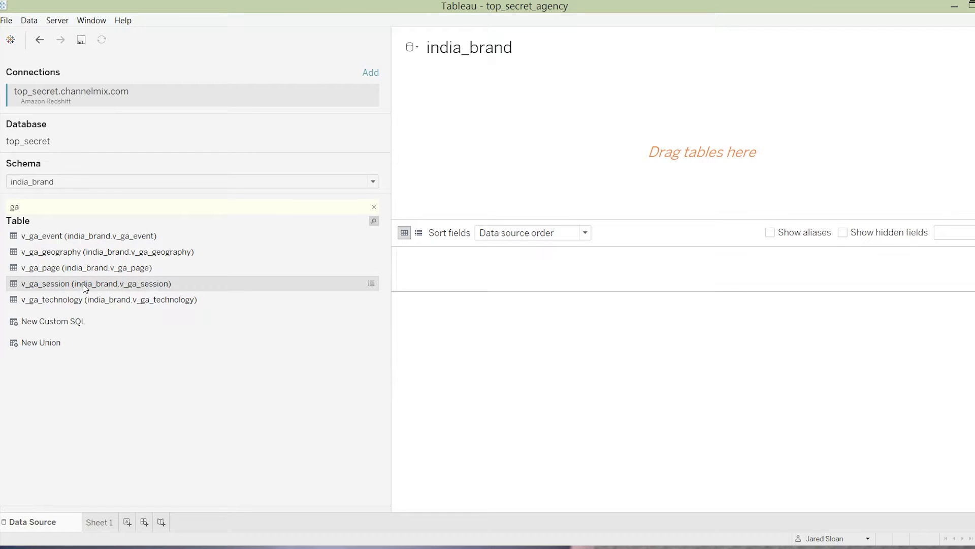
drag(85, 288, 649, 61)
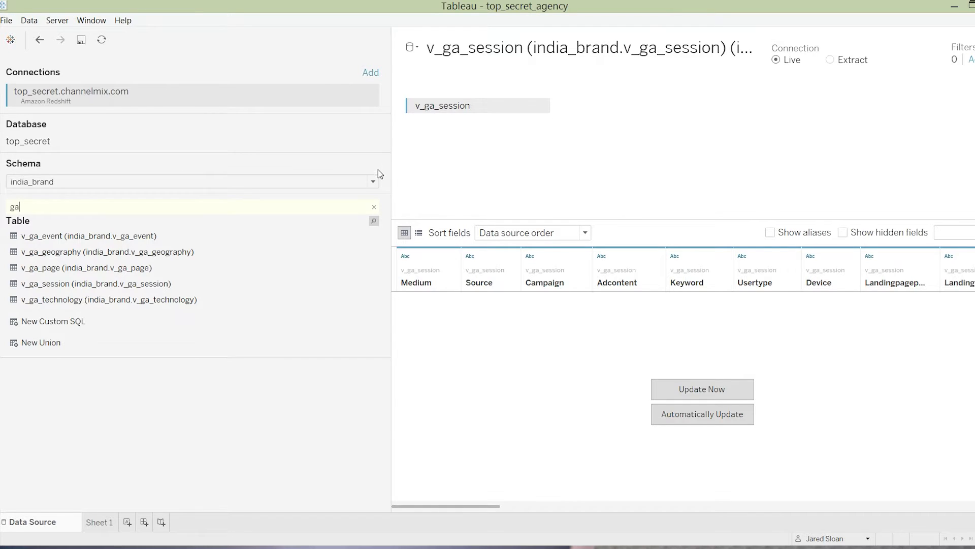
drag(391, 172, 265, 173)
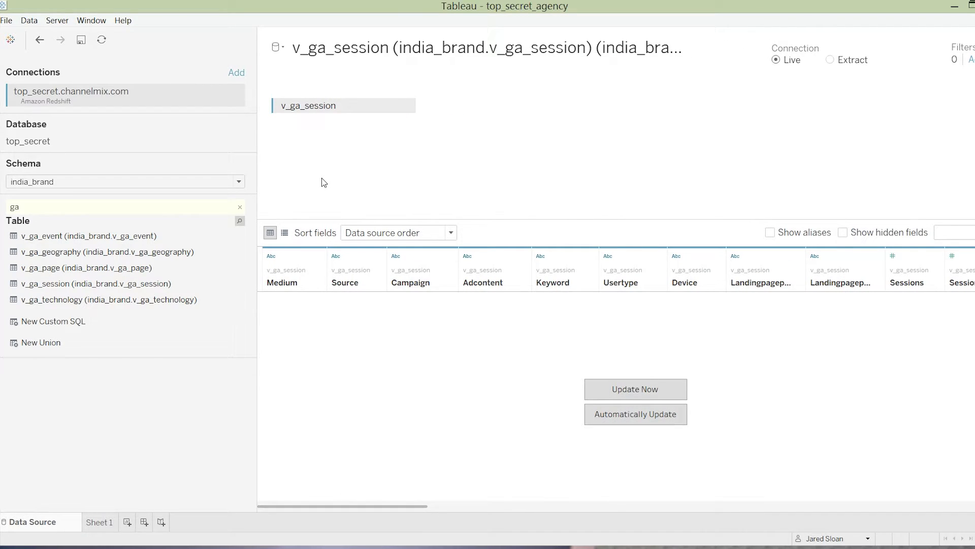
Step: Switch the connection to Extract and add an extract filter that keeps only the year 2017 of Report Date
click(830, 61)
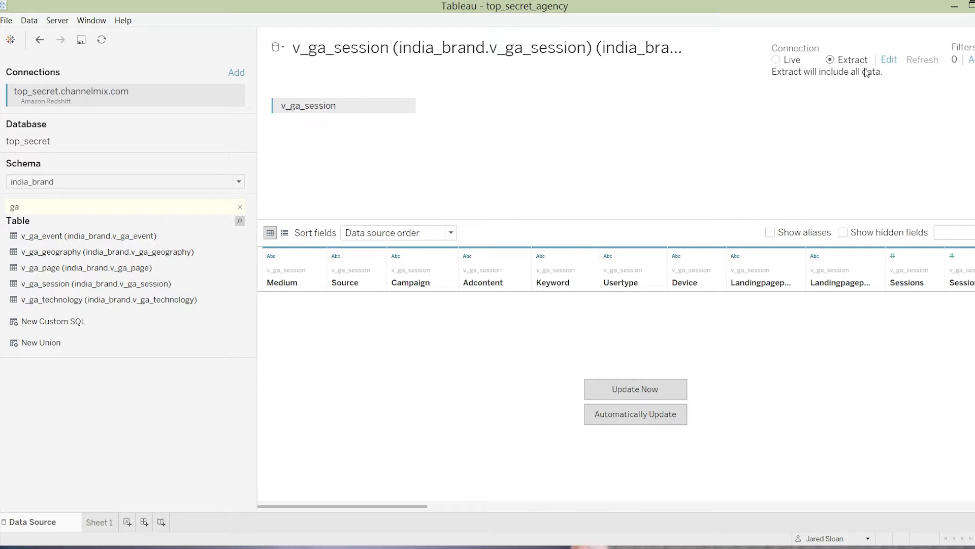
click(890, 61)
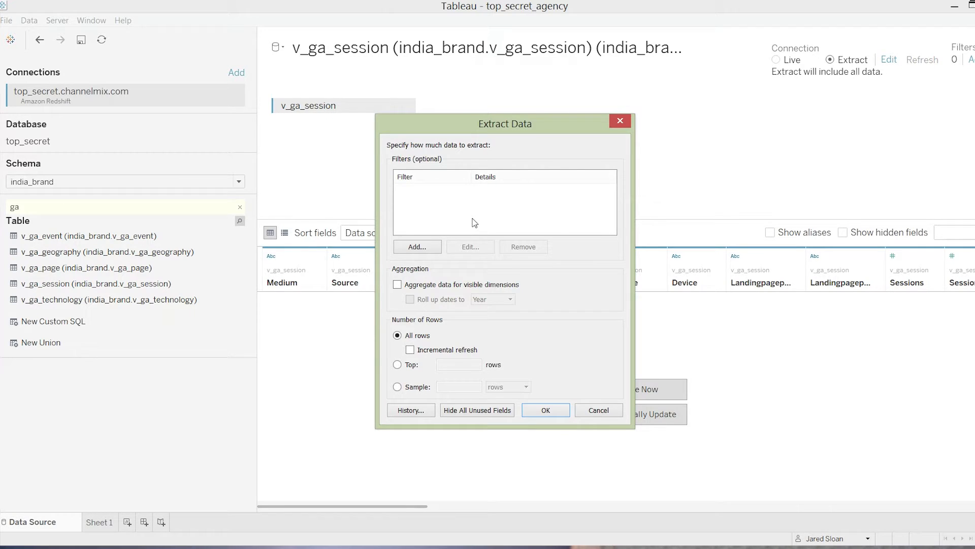
click(417, 247)
scroll(465, 307, down, 3)
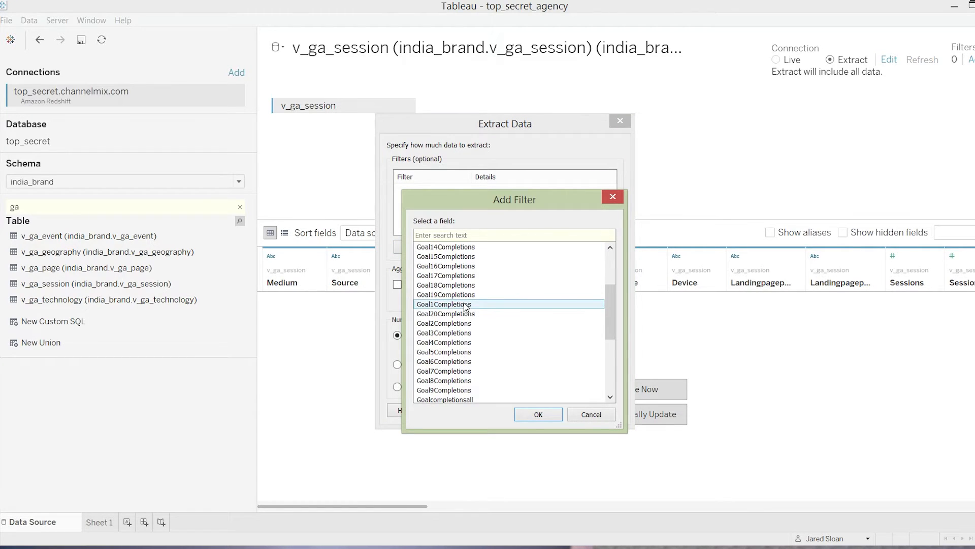
scroll(465, 306, down, 3)
double_click(455, 355)
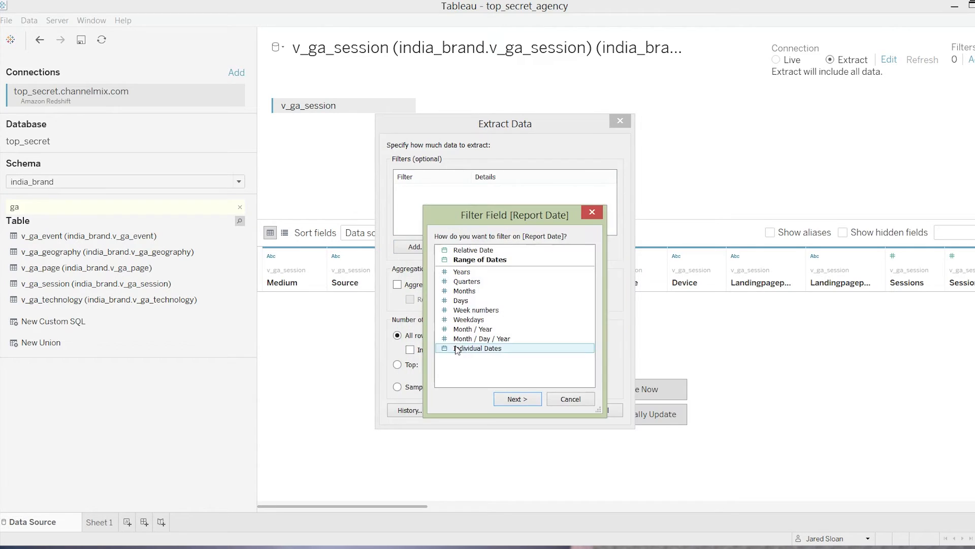
double_click(466, 273)
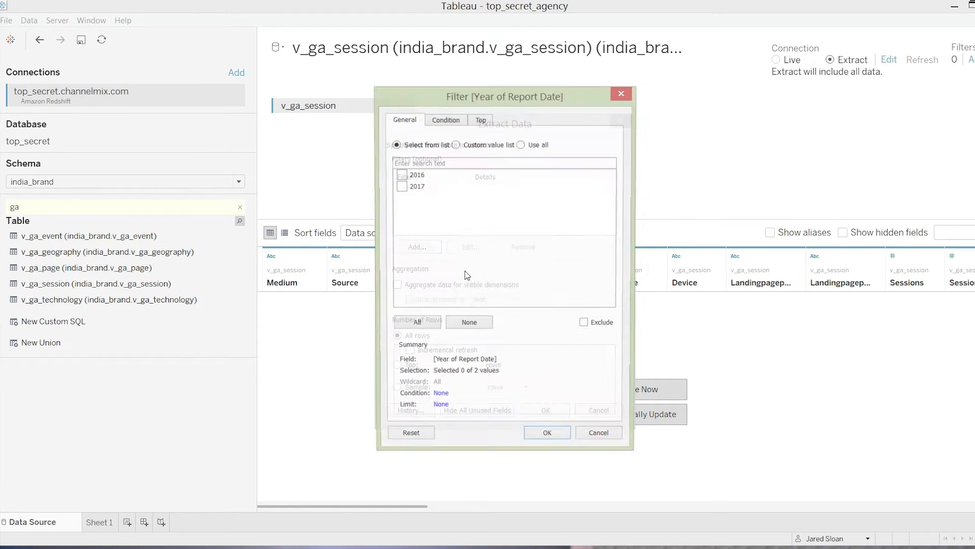
click(401, 187)
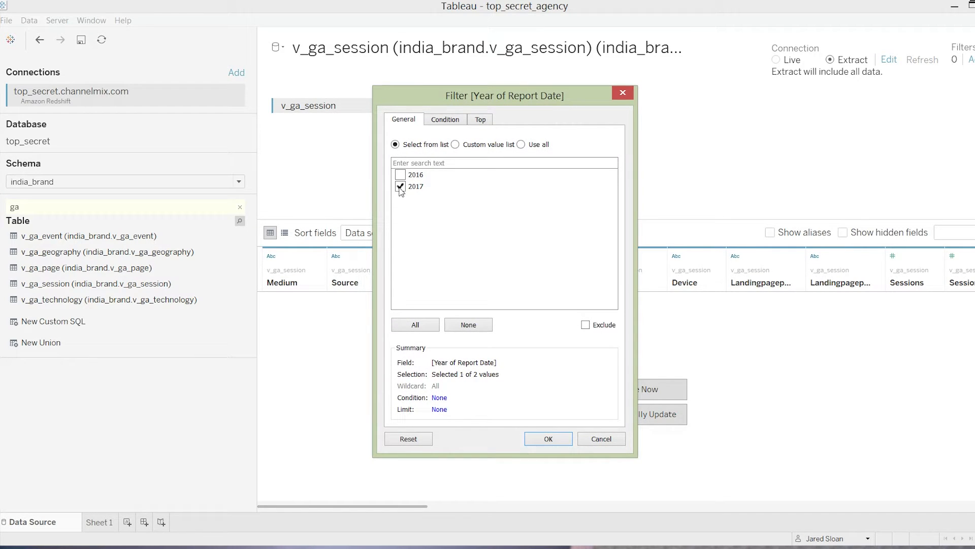
click(542, 438)
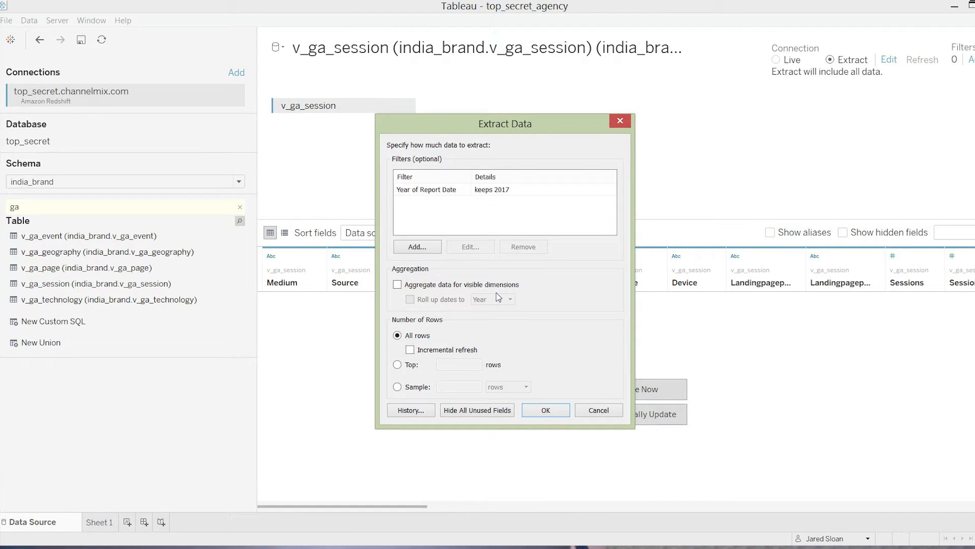
Step: Enable incremental refresh for the extract, identifying new rows by the Report Date column, and accept the extract settings
click(410, 350)
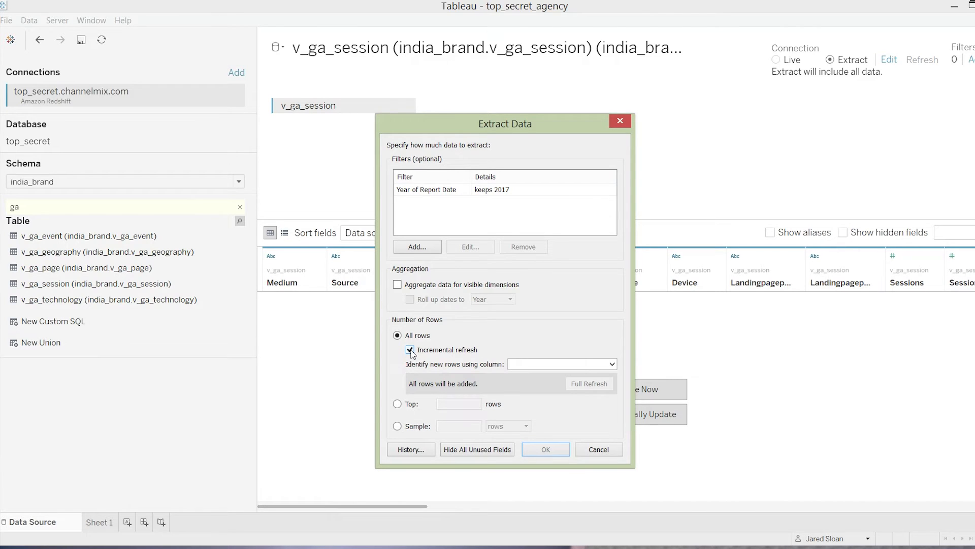
click(611, 364)
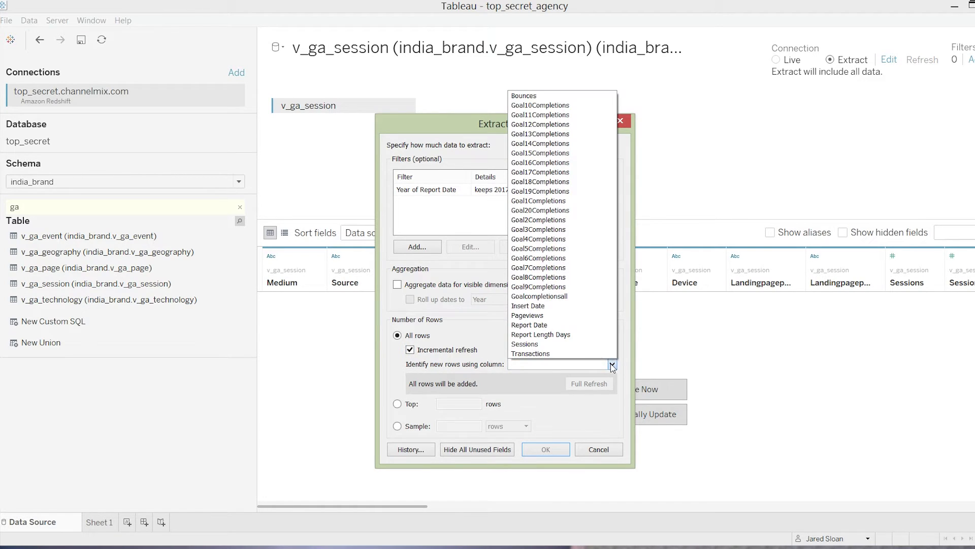
click(573, 327)
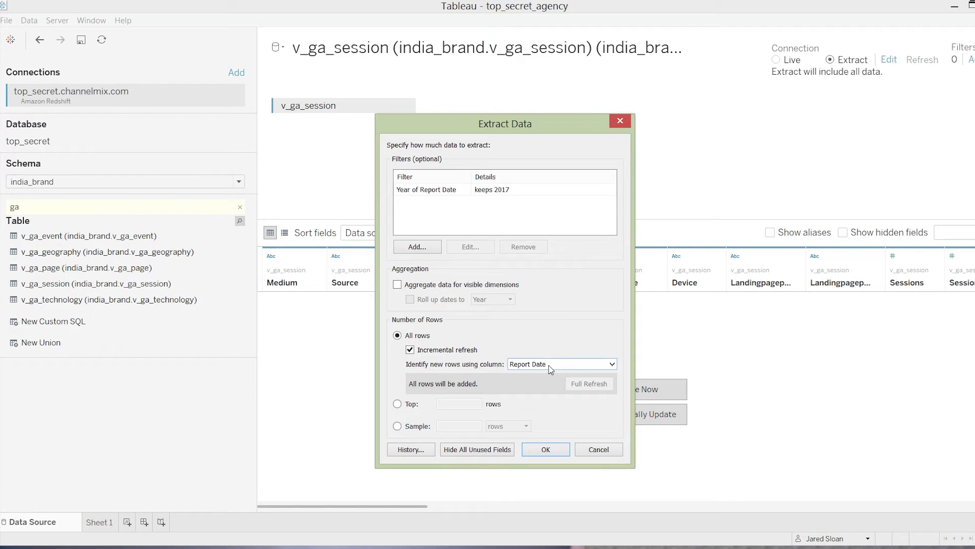
click(546, 449)
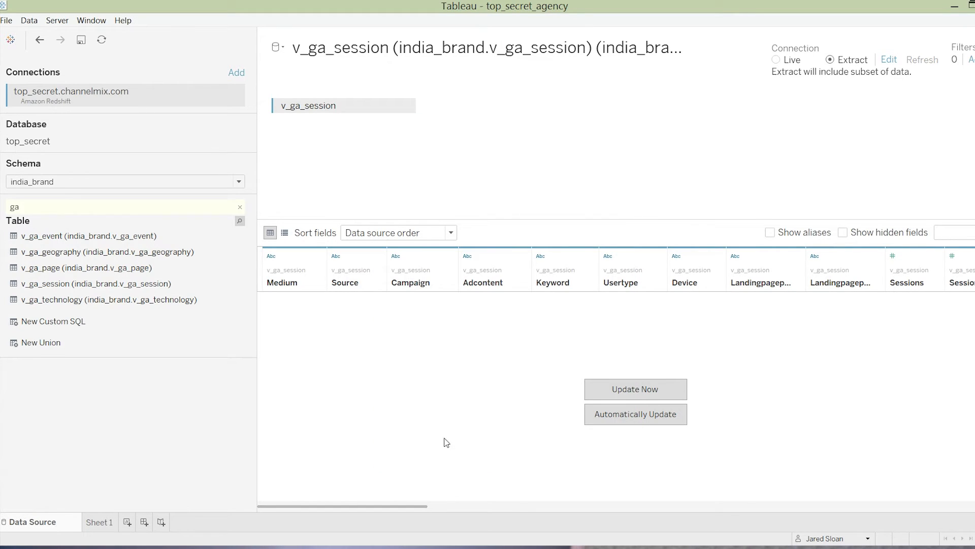
Step: Go to Sheet 1 to start creating the extract, and move the progress window higher up
click(102, 525)
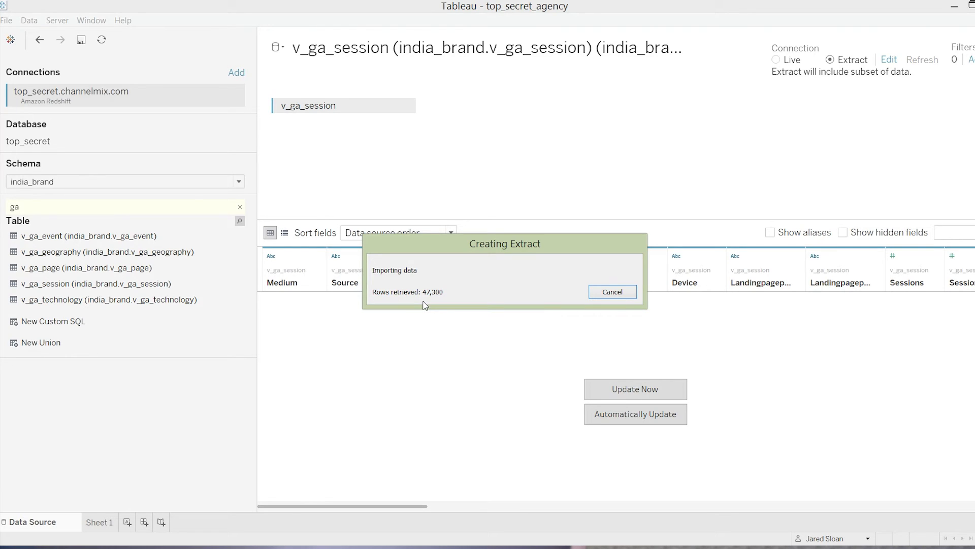
drag(487, 248, 497, 134)
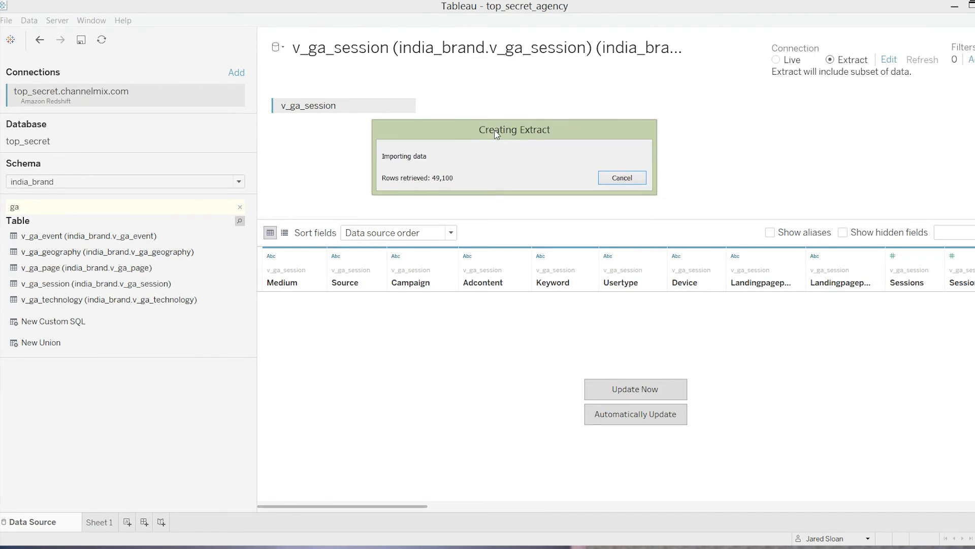